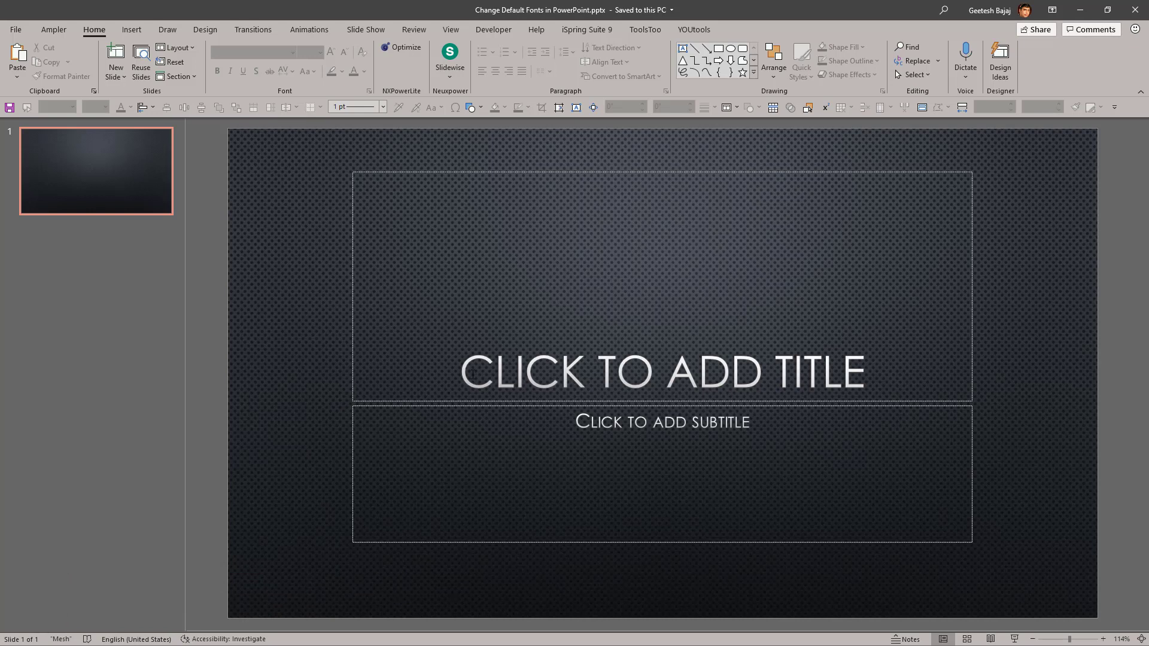
Enter "Add My Title" in the slide's title placeholder.
left_click(474, 372)
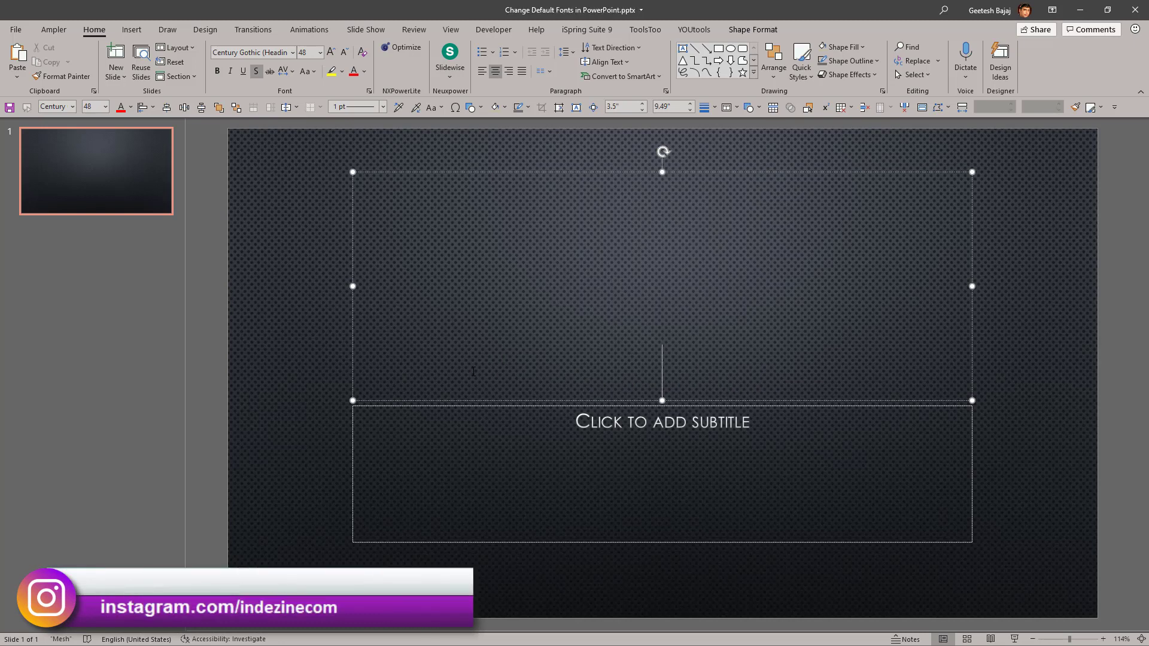
type("Add My Tut")
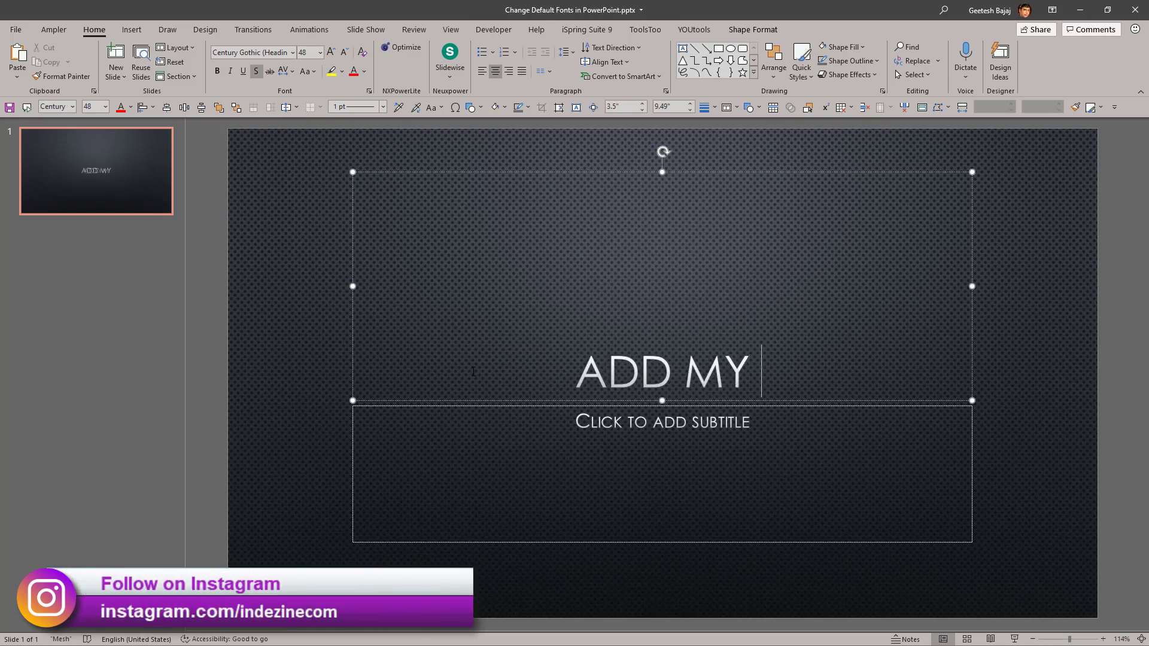
key("BackSpace")
key("BackSpace")
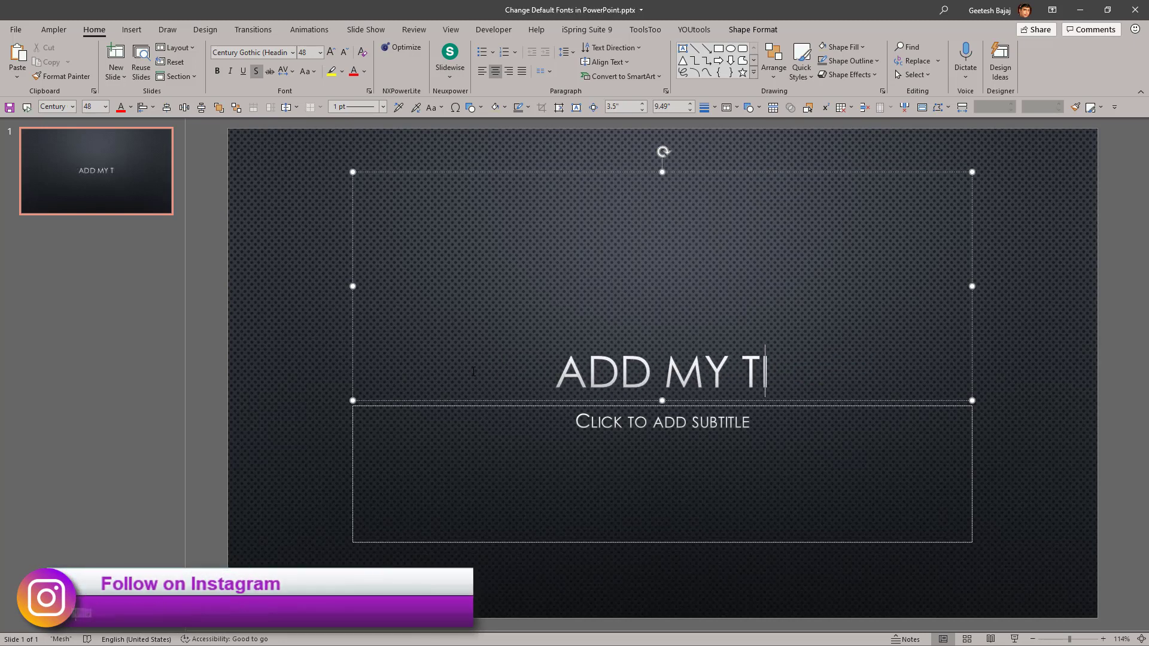
type("itle")
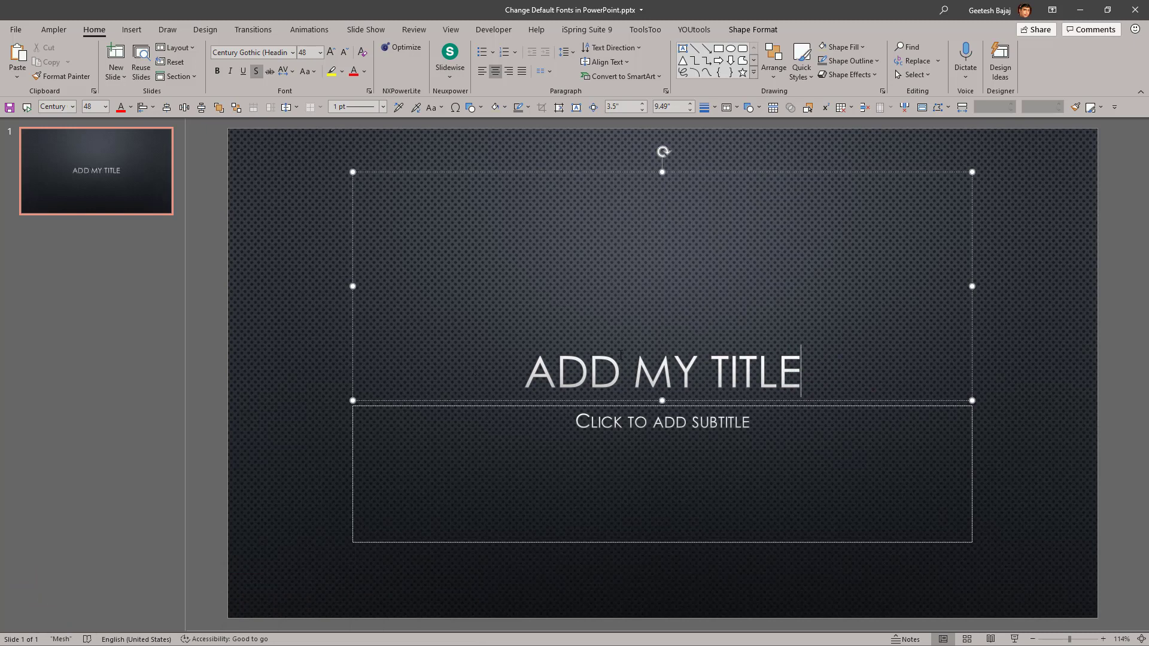
Select the title text and examine the theme fonts available for it, leaving its font unchanged.
key("ctrl+shift+Left")
key("ctrl+shift+Left")
key("ctrl+shift+Left")
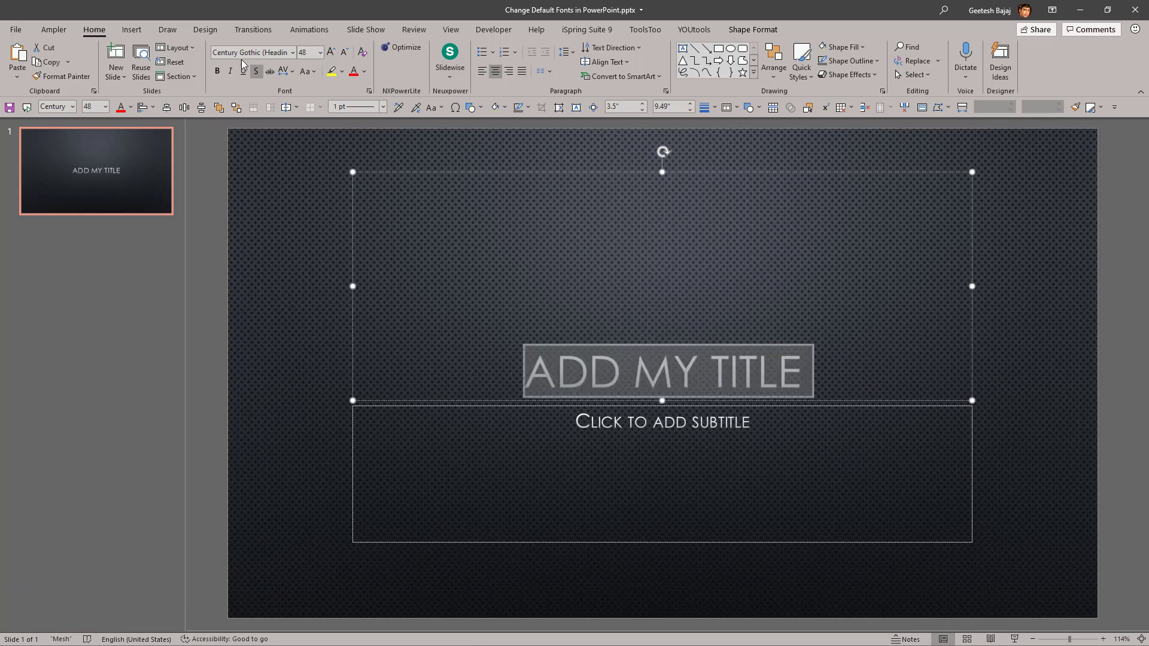
left_click(293, 53)
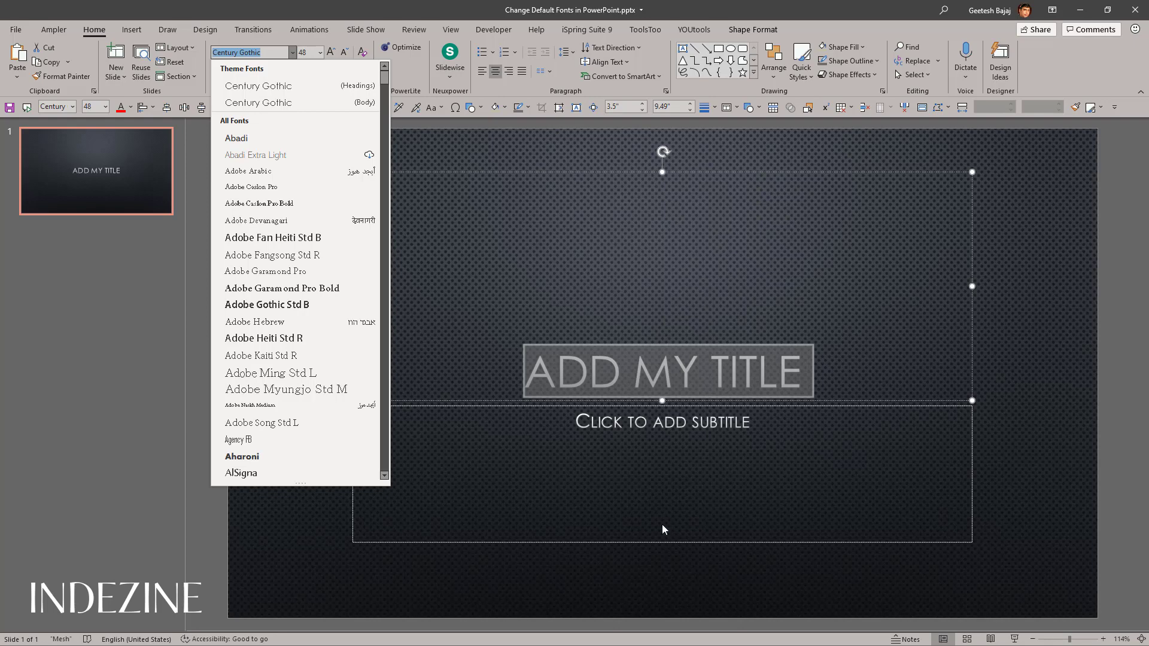
left_click(626, 567)
left_click(493, 563)
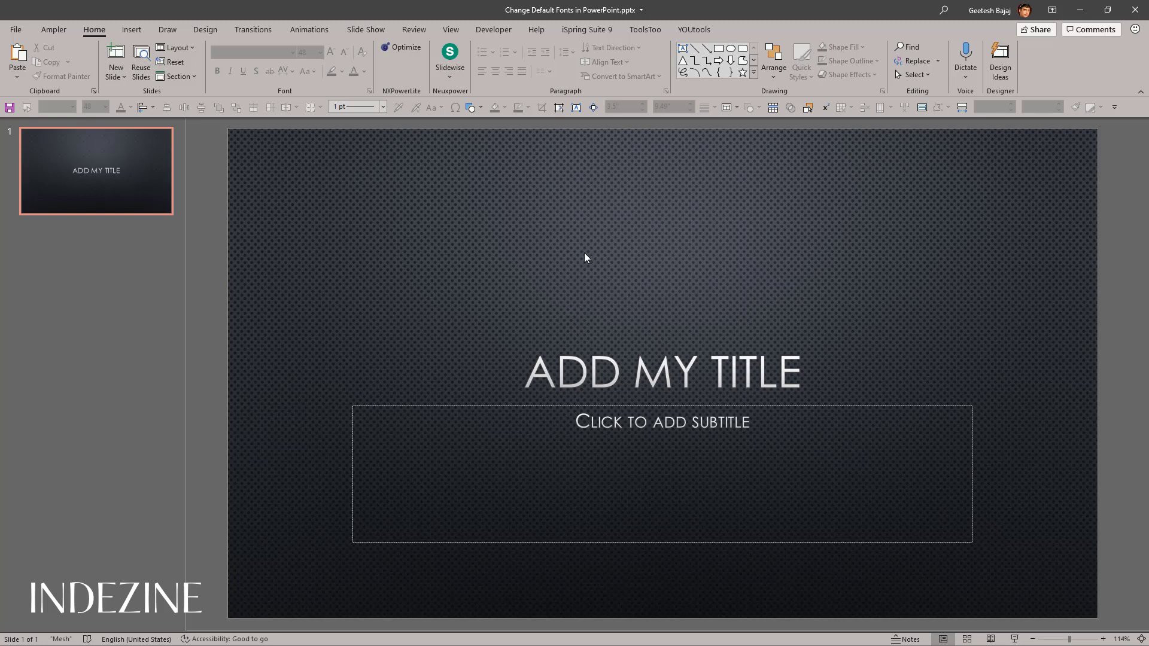
Add a text box about 2.5" wide above the title, near the slide's upper right, containing "Type text".
left_click(682, 49)
left_click_drag(794, 188, 957, 300)
type("Ty")
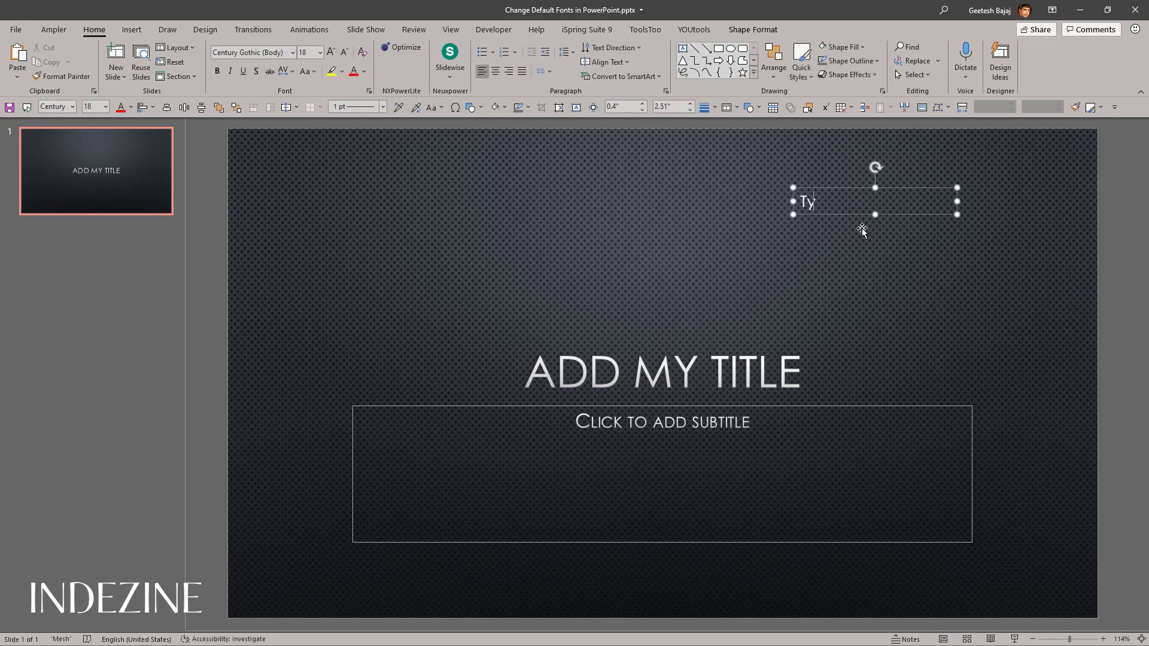
type("pe text")
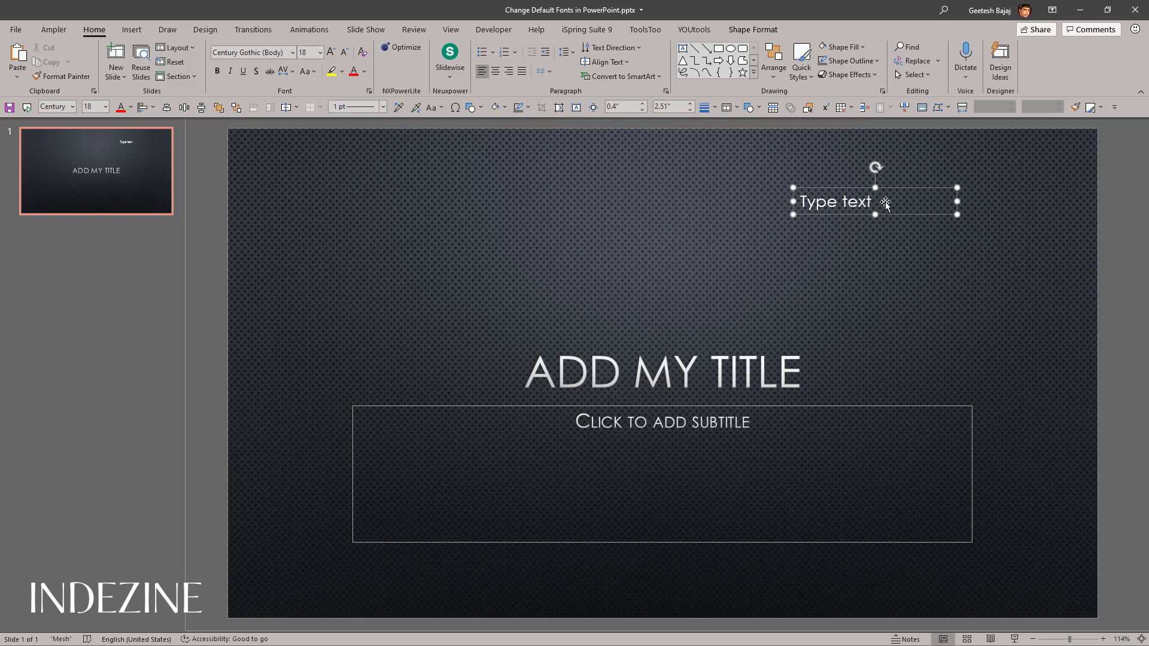
key("ctrl+a")
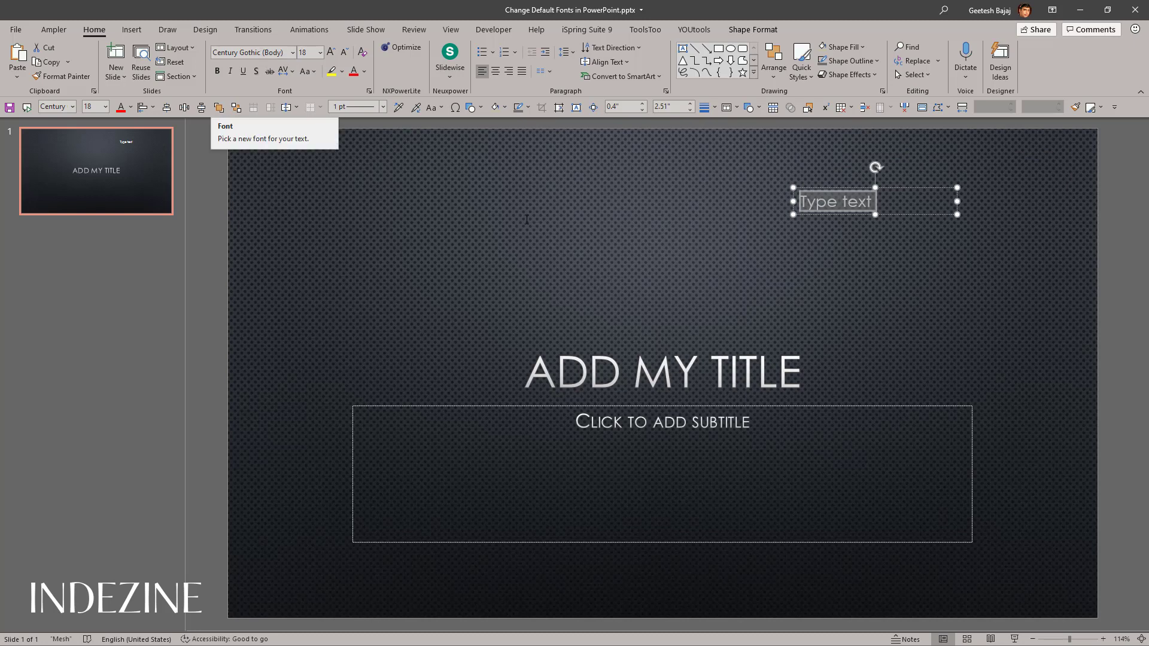
left_click(548, 225)
left_click(322, 245)
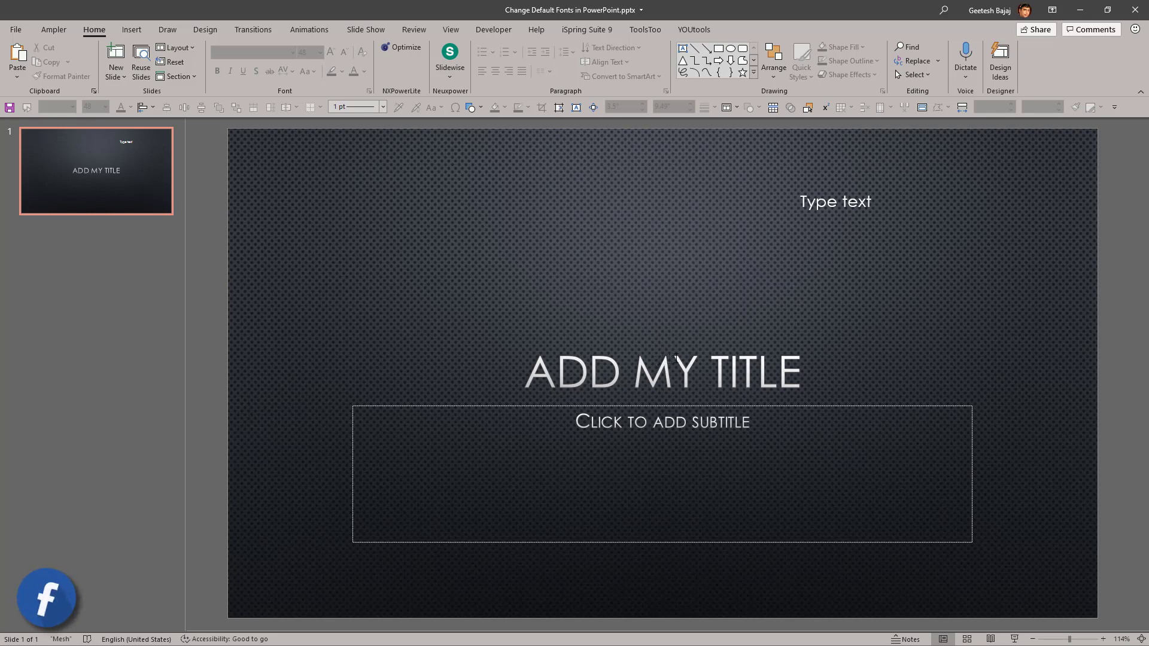
Add a second text box about 1.5" wide, below and right of the first one, containing "Text".
left_click(682, 48)
left_click_drag(939, 240, 1039, 321)
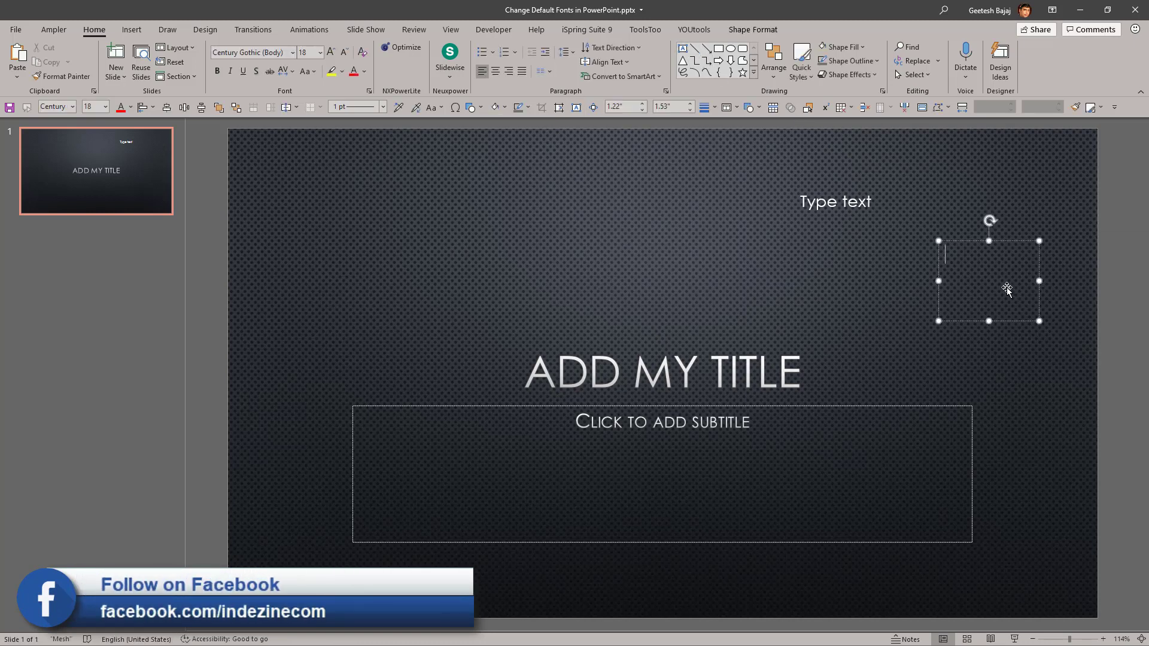
type("Yu")
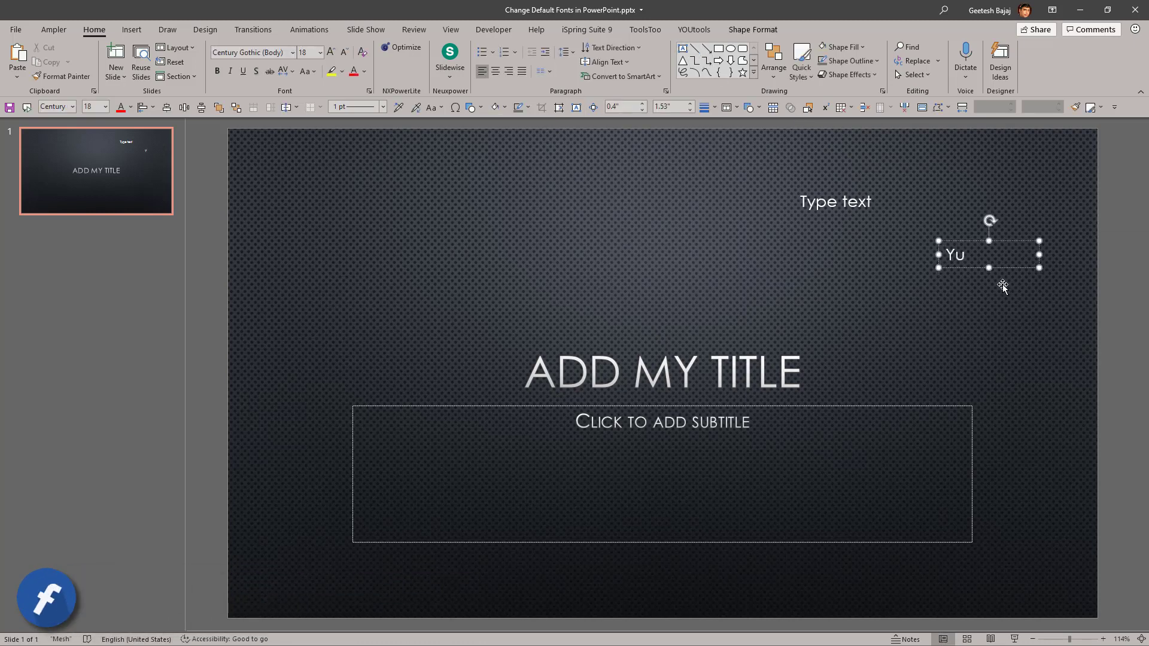
key("BackSpace")
key("BackSpace")
type("Text")
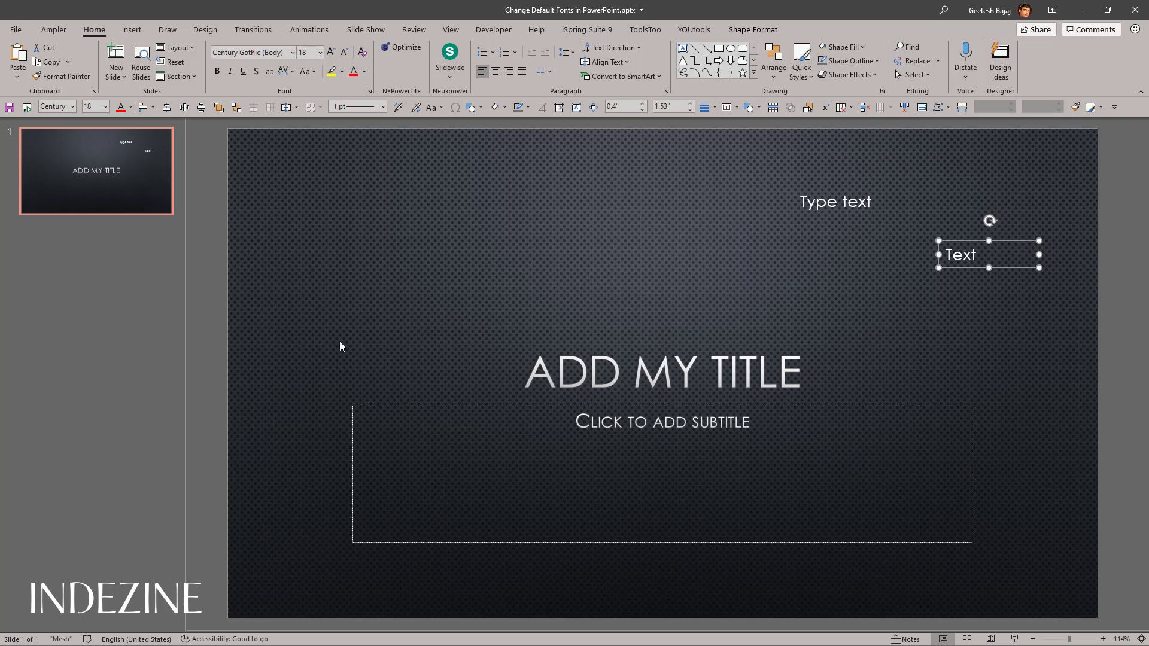
Apply the built-in Gill Sans MT theme font set to the presentation.
left_click(205, 30)
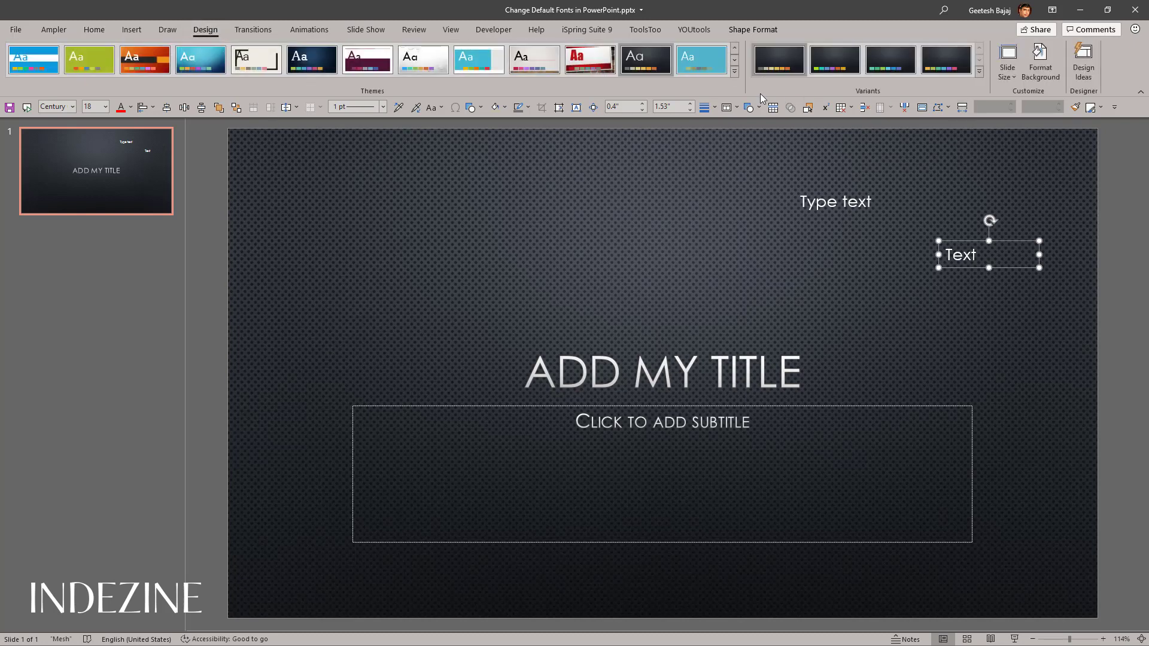
left_click(980, 73)
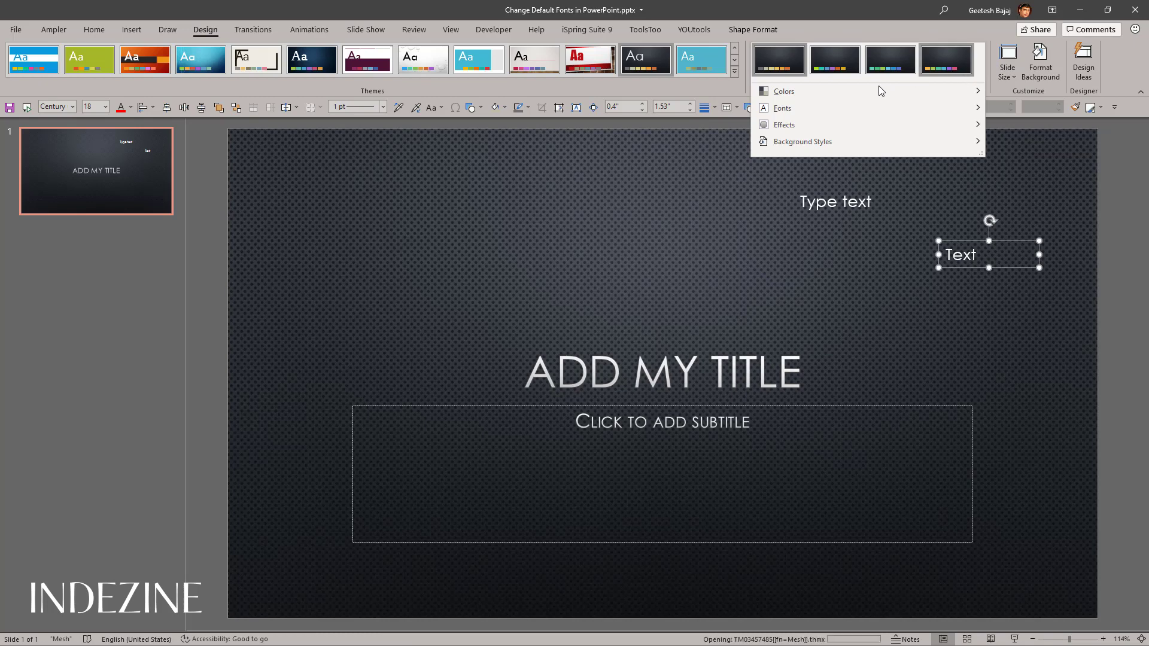
mouse_move(810, 111)
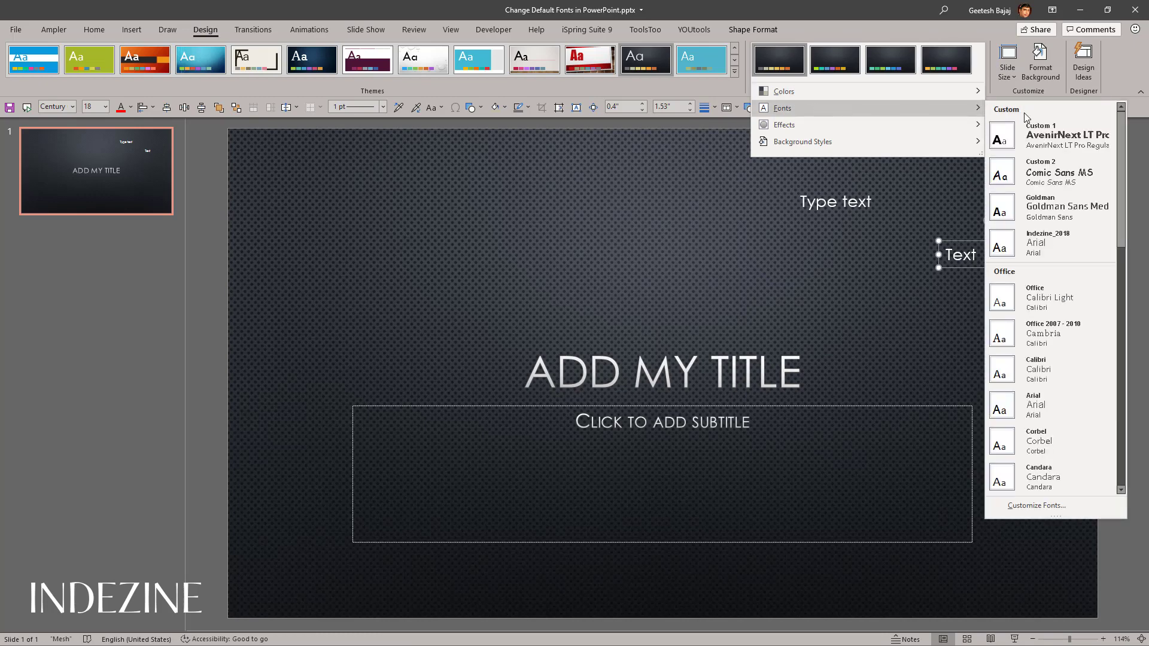
scroll(1036, 242, "down", 5)
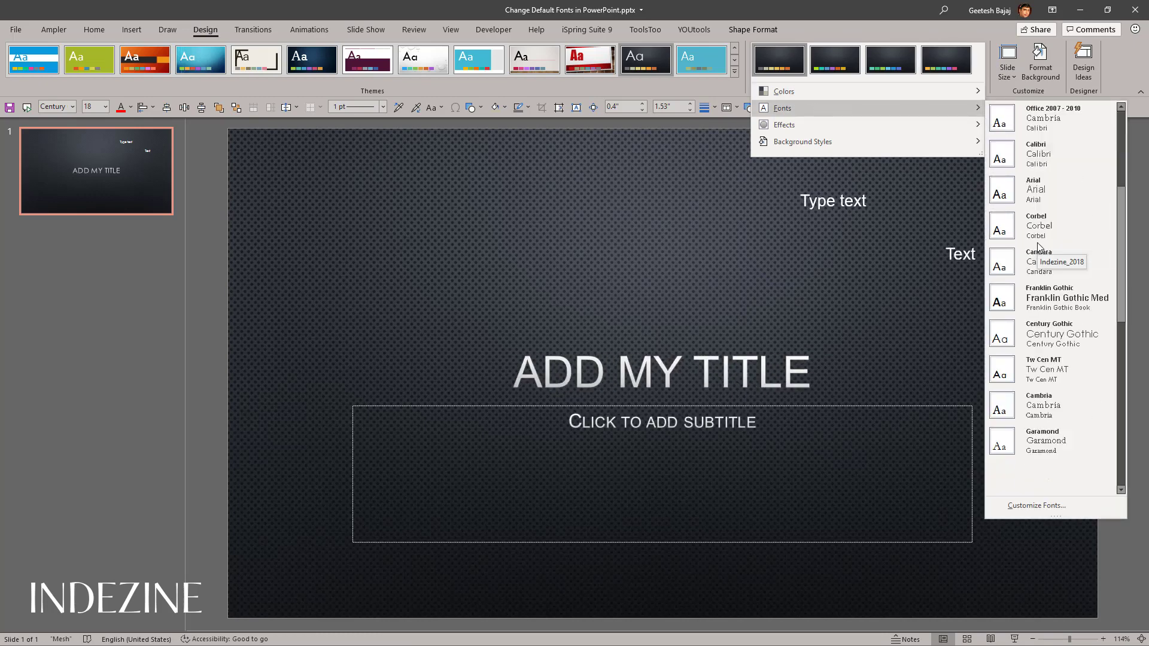
scroll(1056, 229, "down", 3)
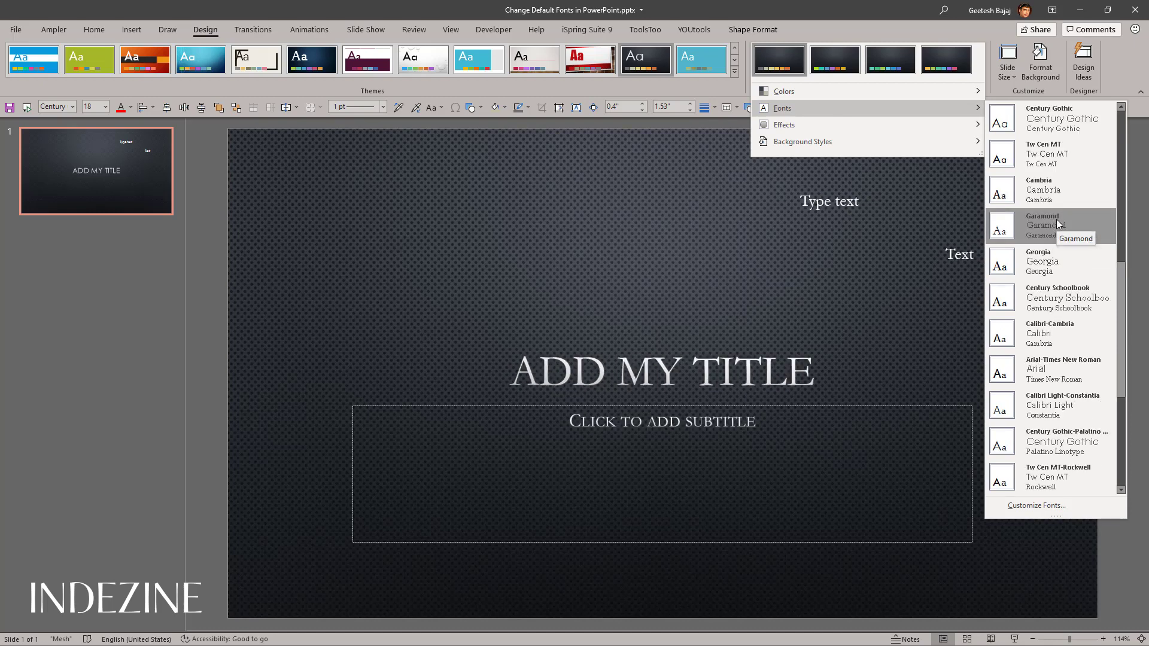
scroll(1056, 219, "down", 7)
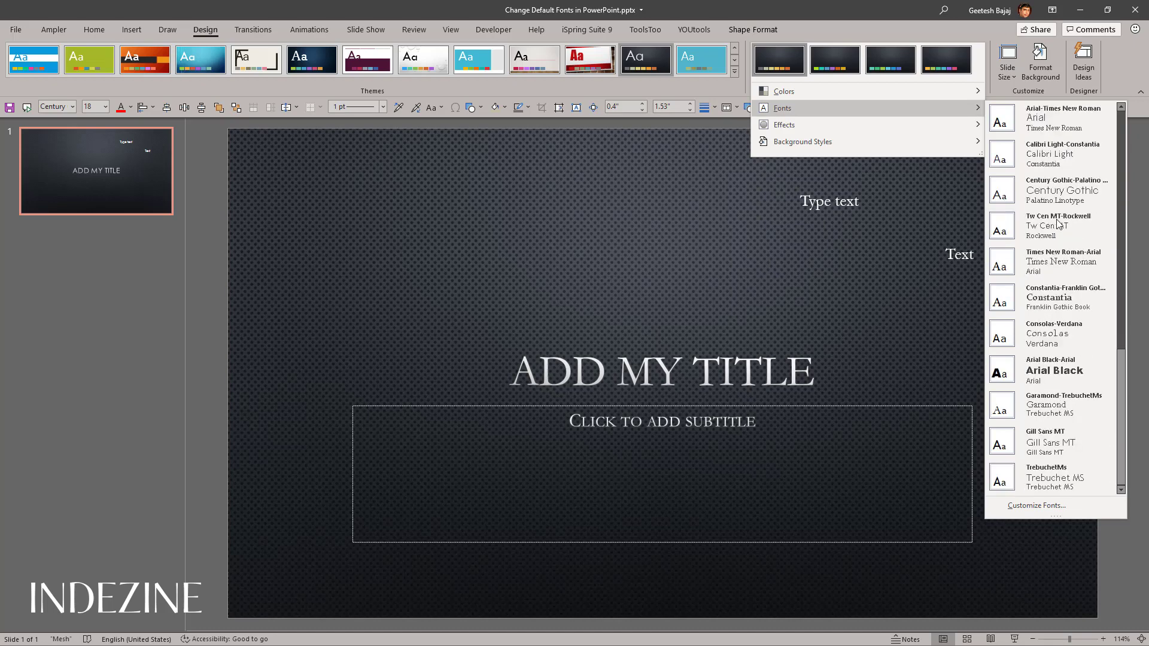
left_click(1041, 432)
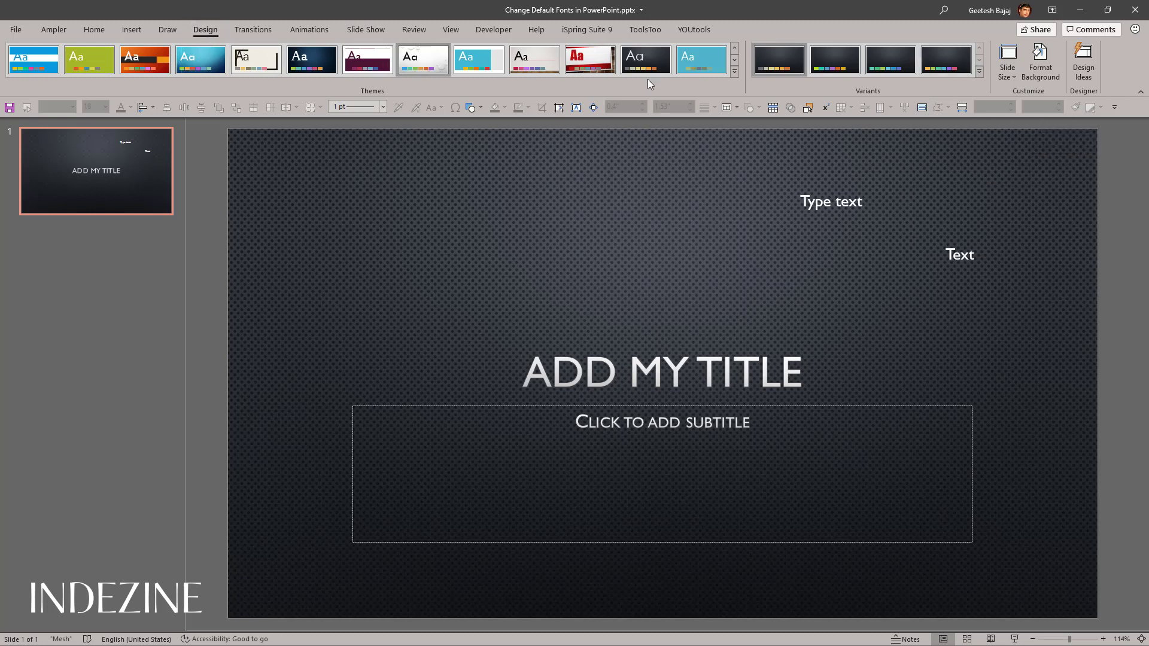
Start a new custom theme font set and choose Franklin Gothic Book as its Latin heading font.
left_click(979, 73)
mouse_move(859, 113)
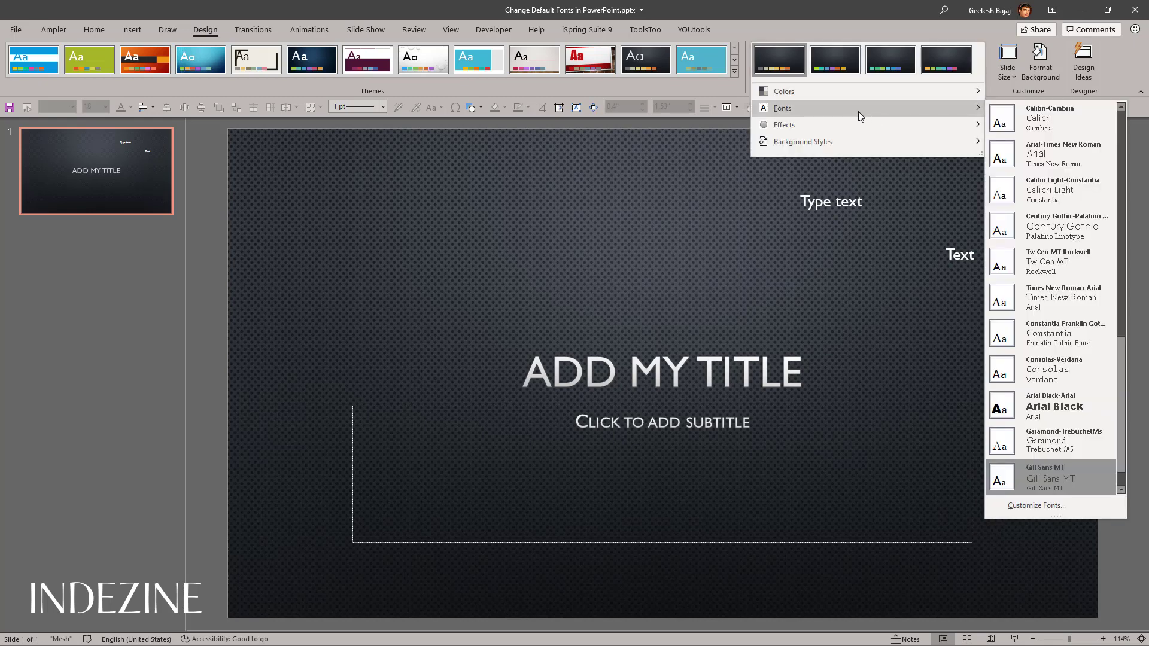
left_click(1042, 508)
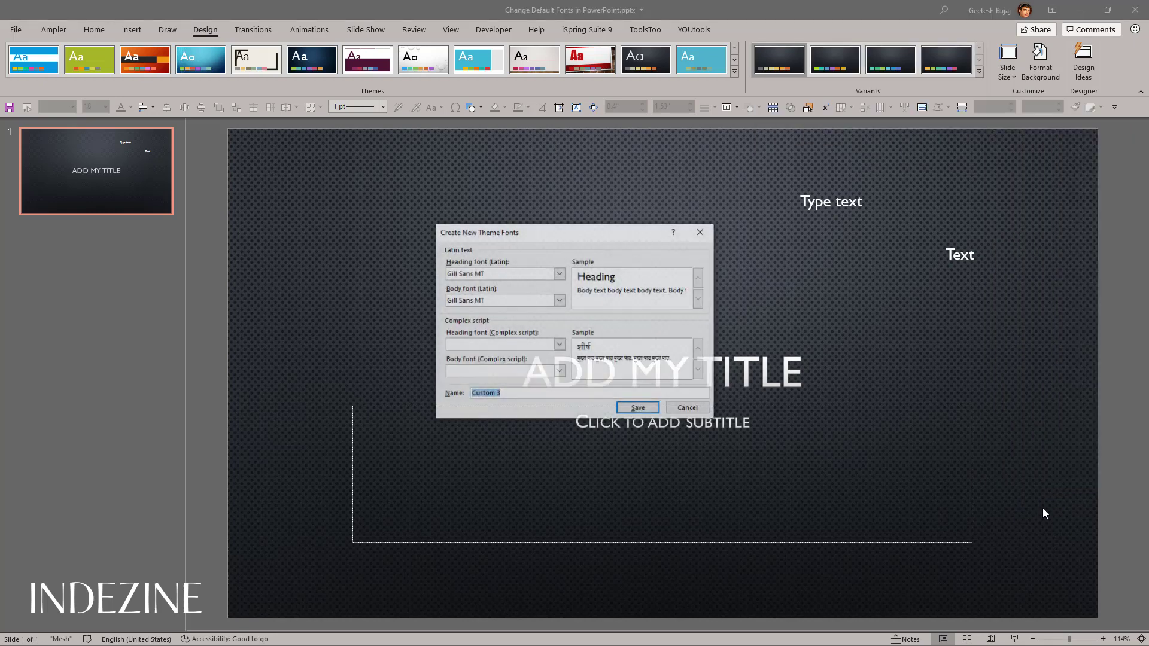
left_click_drag(572, 240, 423, 183)
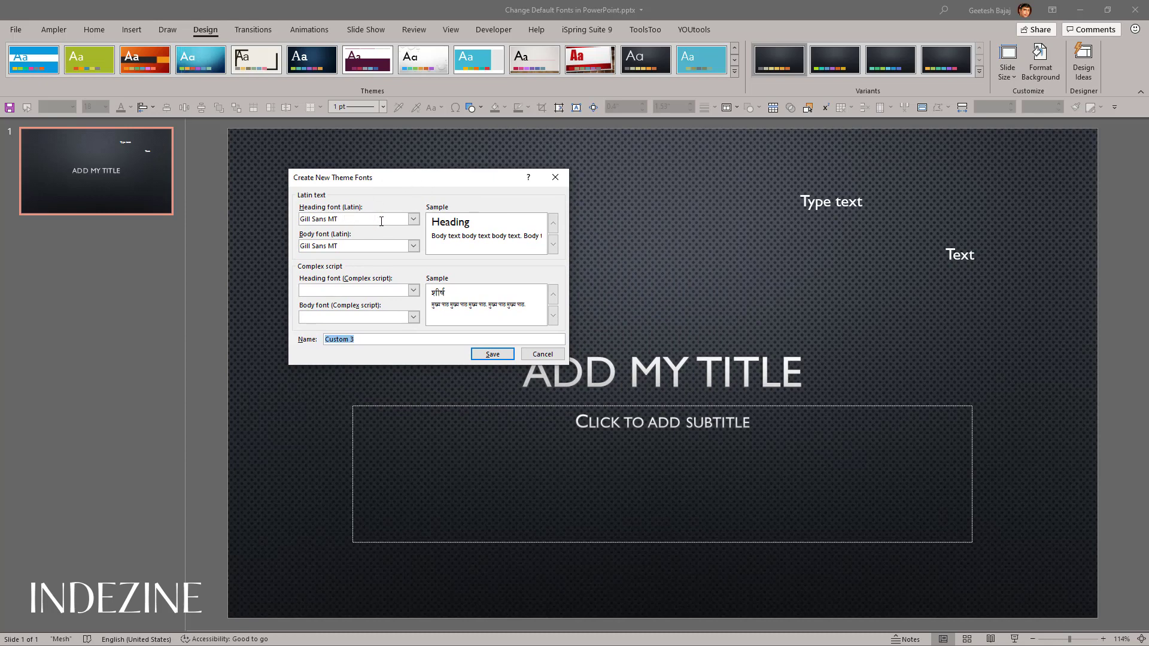
left_click(413, 219)
scroll(384, 270, "up", 3)
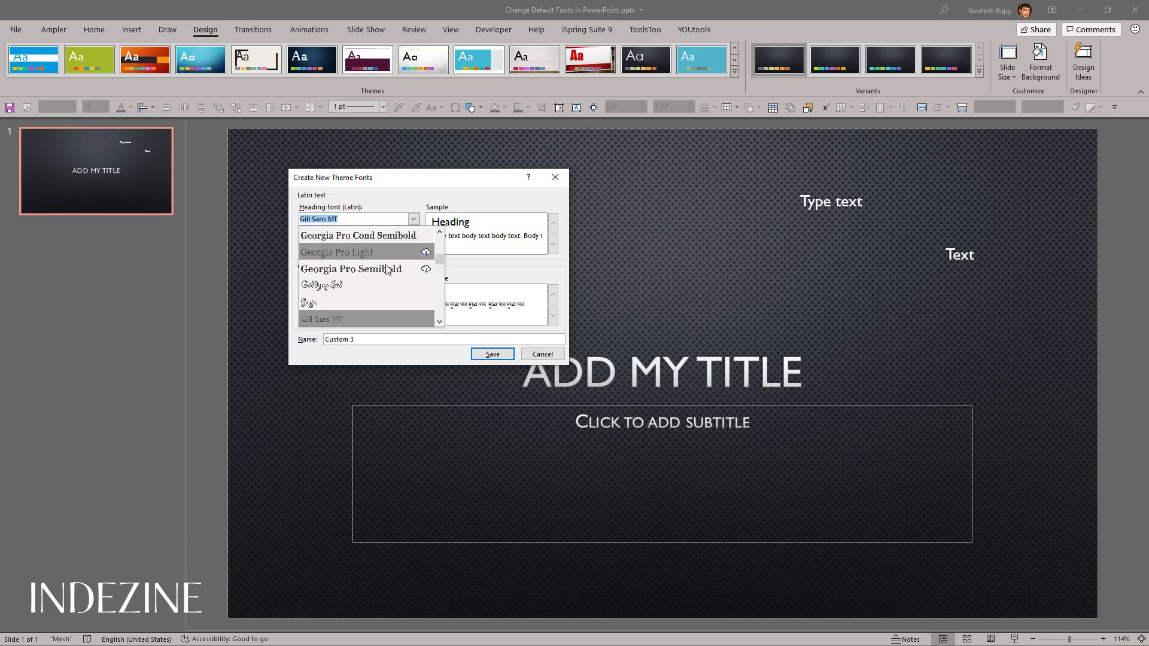
scroll(383, 268, "up", 3)
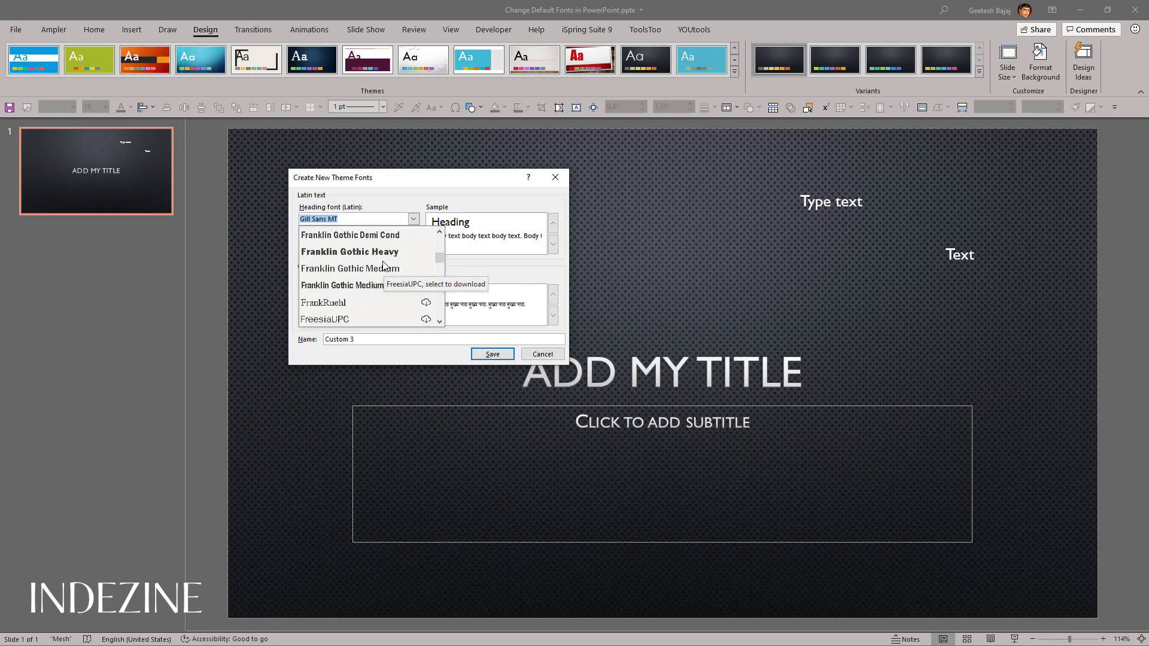
scroll(383, 263, "up", 1)
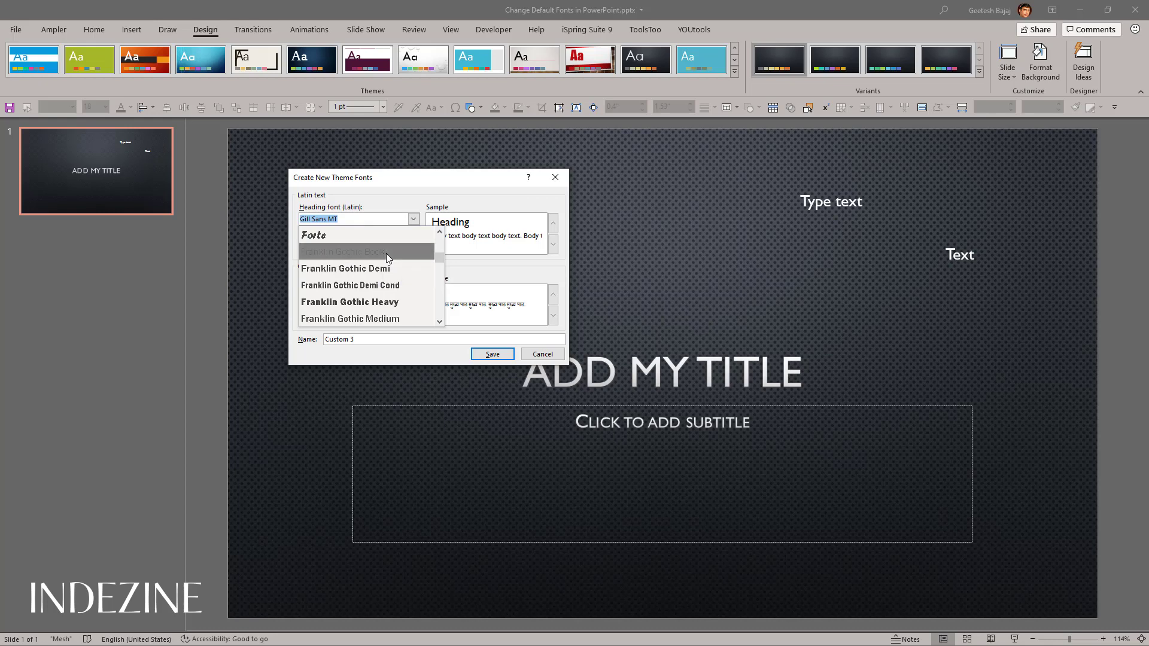
left_click(386, 253)
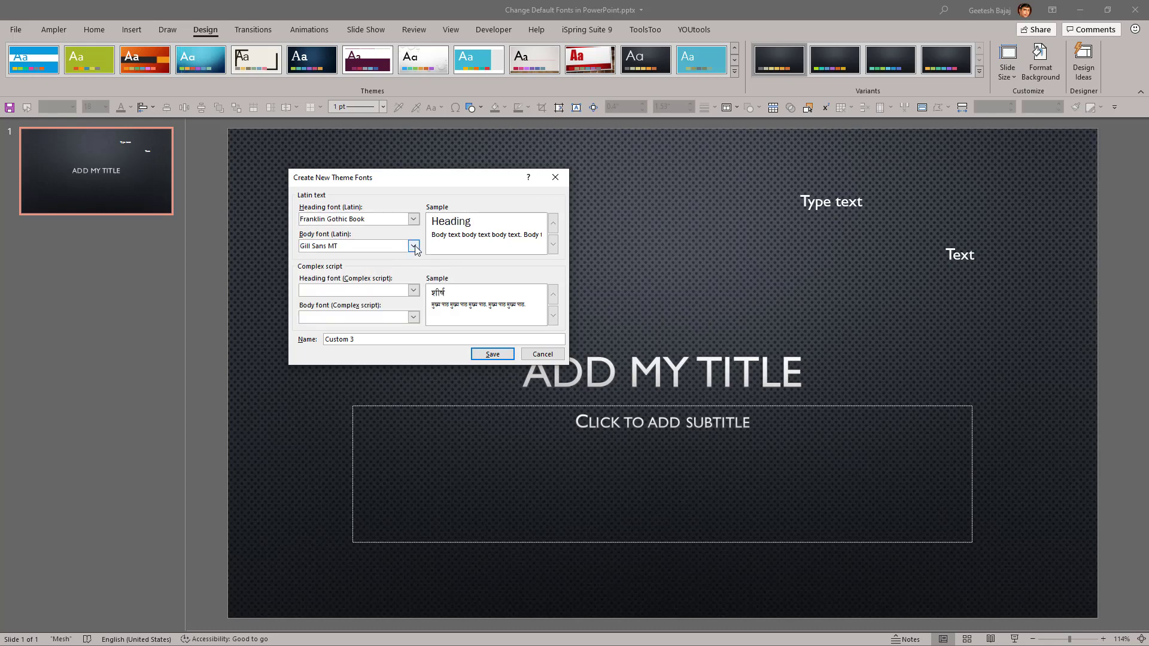
Set the Latin body font of the new theme font set to Franklin Gothic Book.
left_click(413, 246)
scroll(400, 283, "down", 1)
scroll(400, 284, "up", 5)
scroll(400, 284, "up", 2)
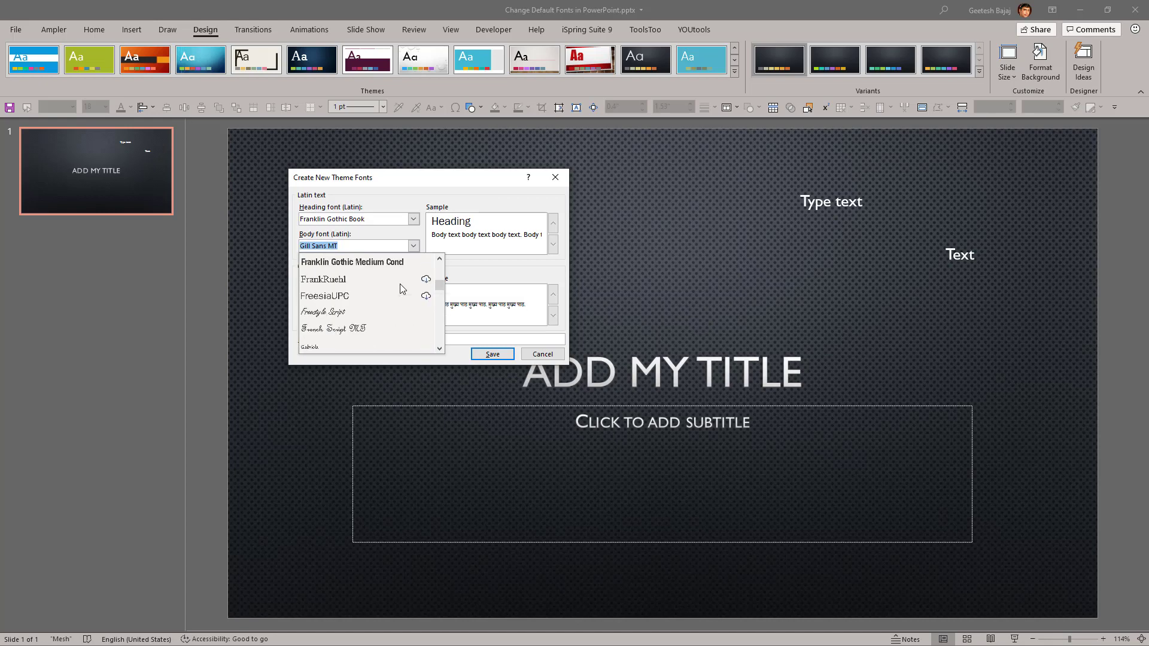
scroll(400, 286, "up", 1)
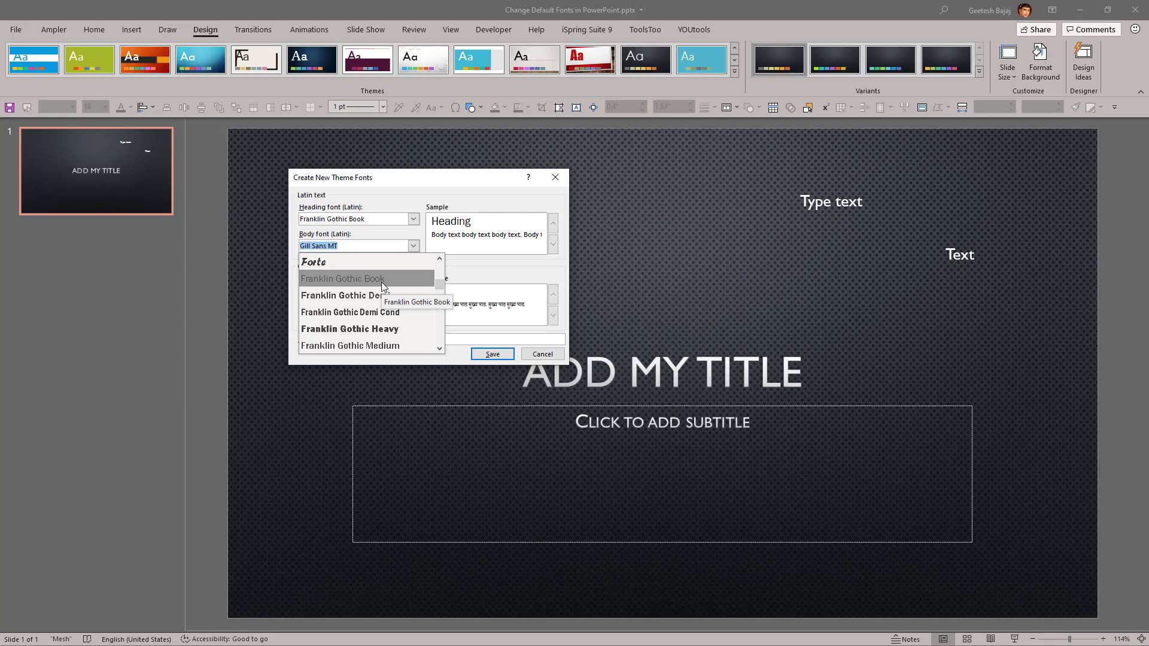
left_click(382, 281)
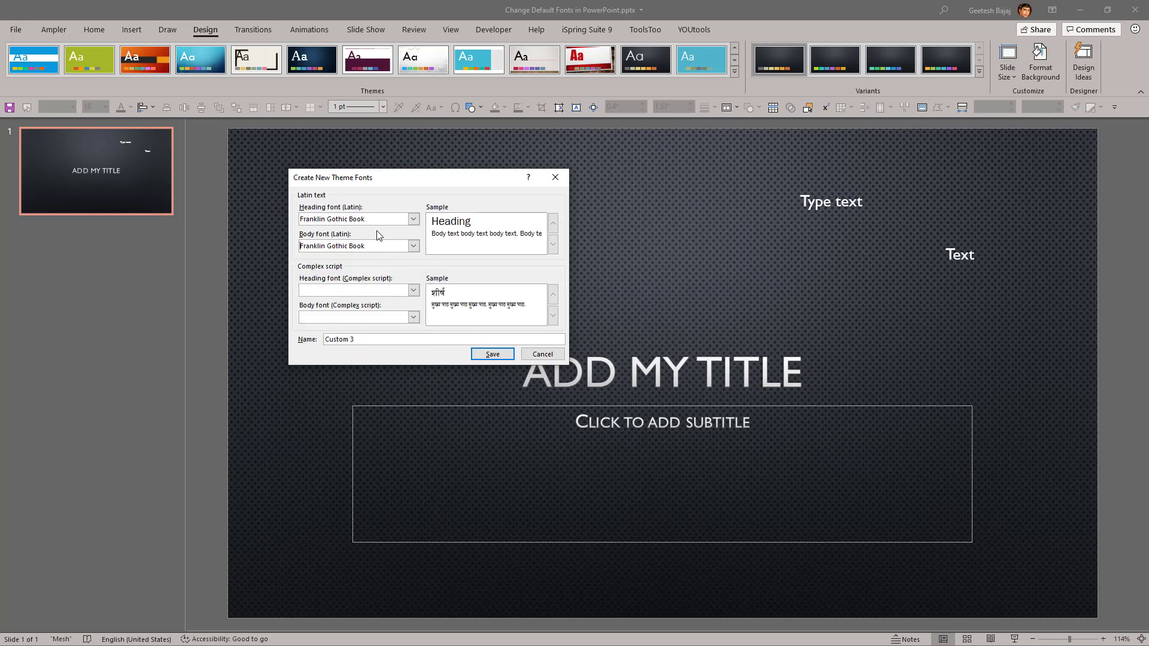
Change the Latin heading font of the new theme font set to Franklin Gothic Demi.
left_click(413, 219)
scroll(396, 268, "down", 1)
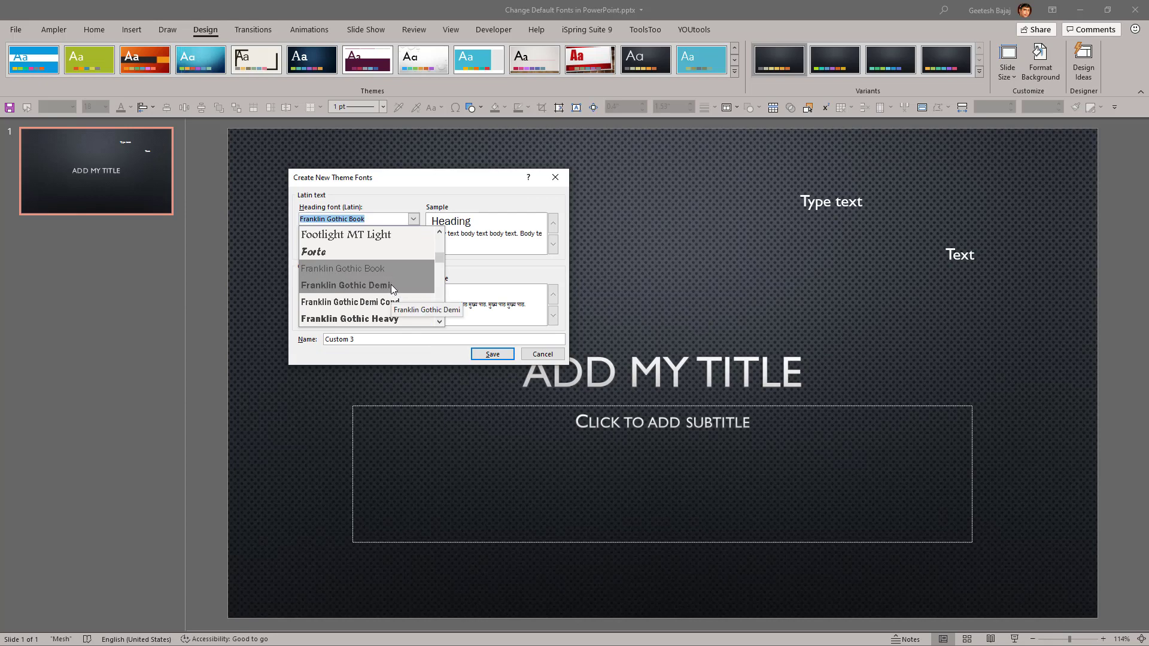
left_click(386, 287)
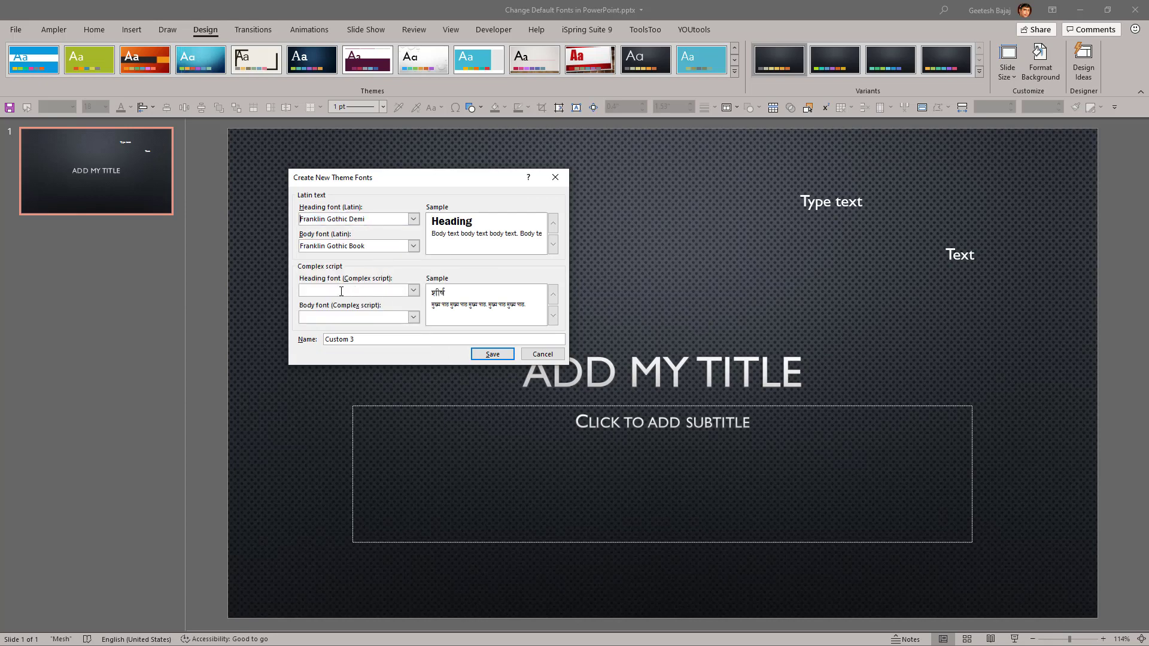
Name the theme font set "Franklin Gothic Custom" and save it.
left_click_drag(357, 340, 314, 341)
type("Frab")
key("BackSpace")
type("nklin Gotho")
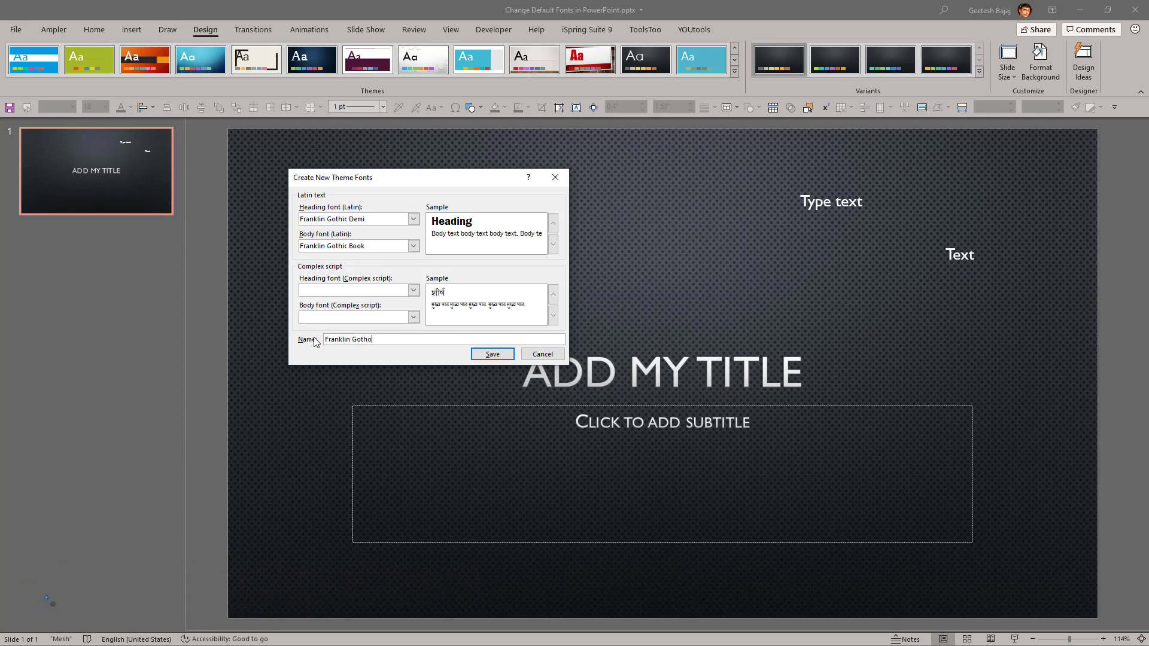
key("BackSpace")
type("ic Custom")
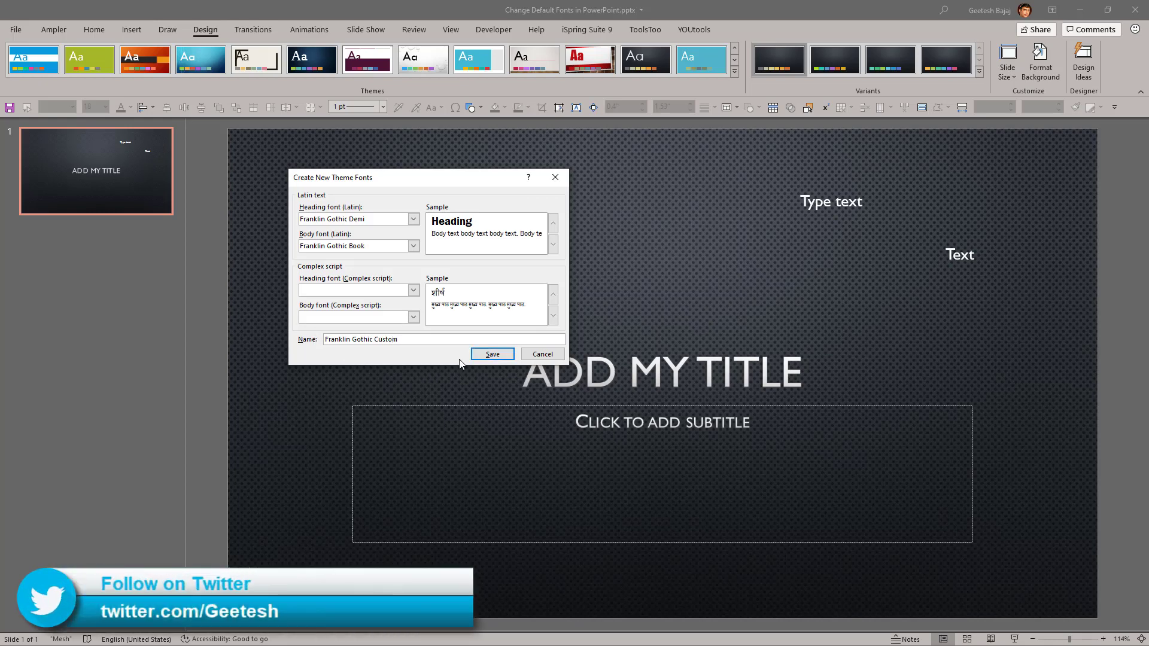
left_click(489, 355)
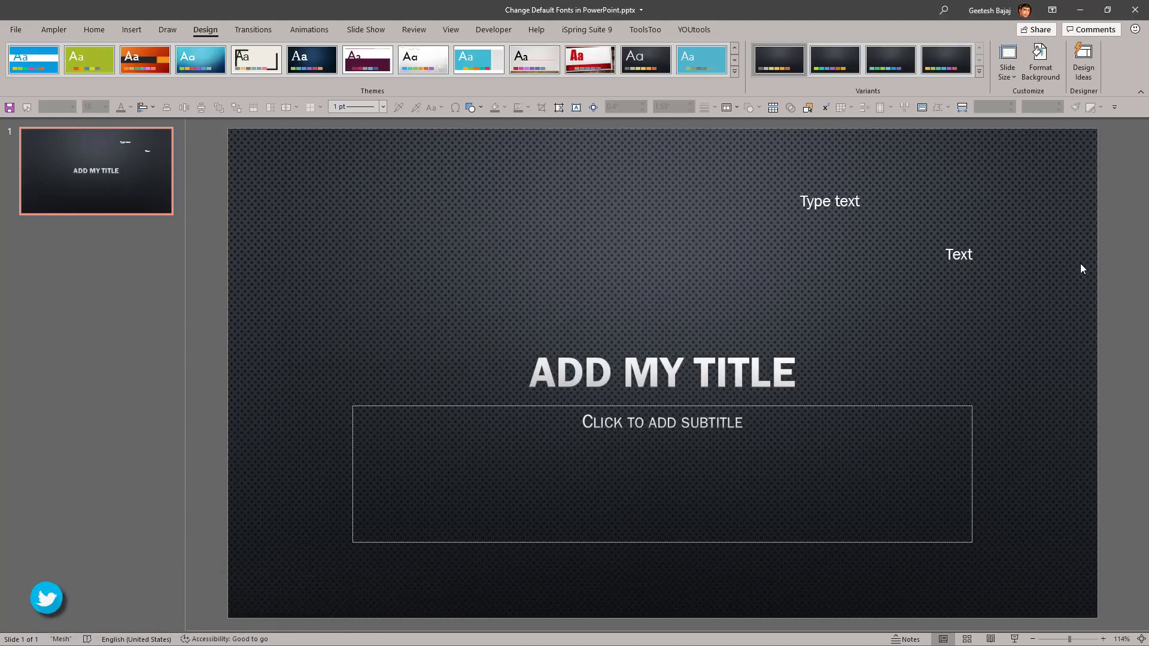
Check the custom theme font sets for the Franklin Gothic Custom entry.
left_click(981, 74)
mouse_move(888, 102)
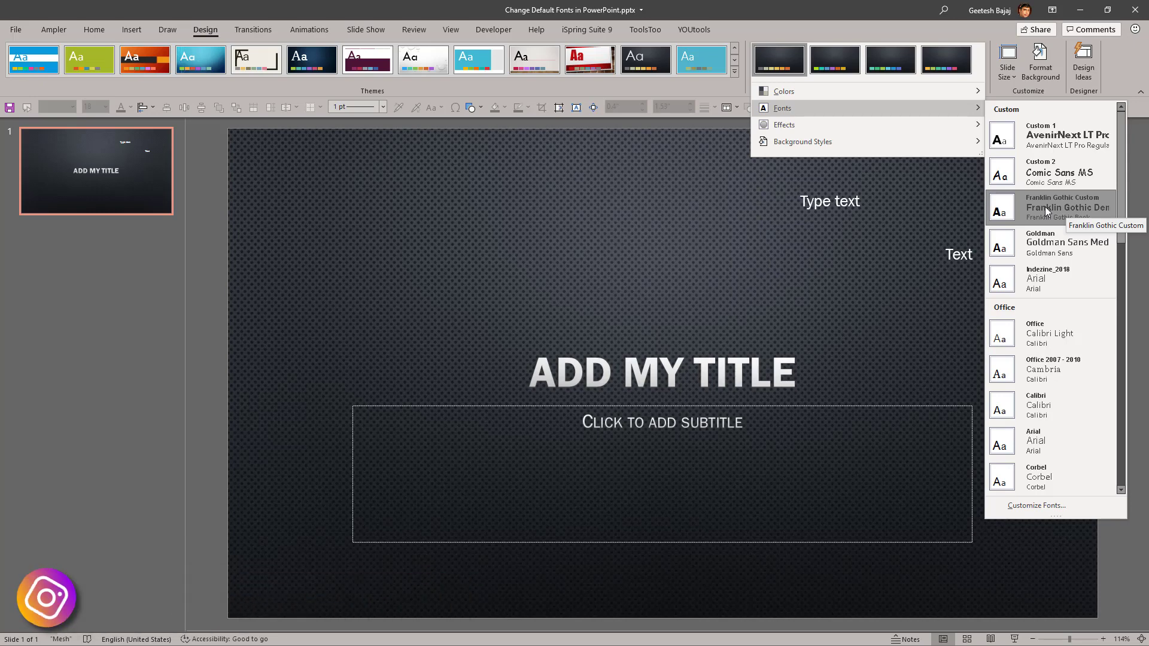
left_click(584, 270)
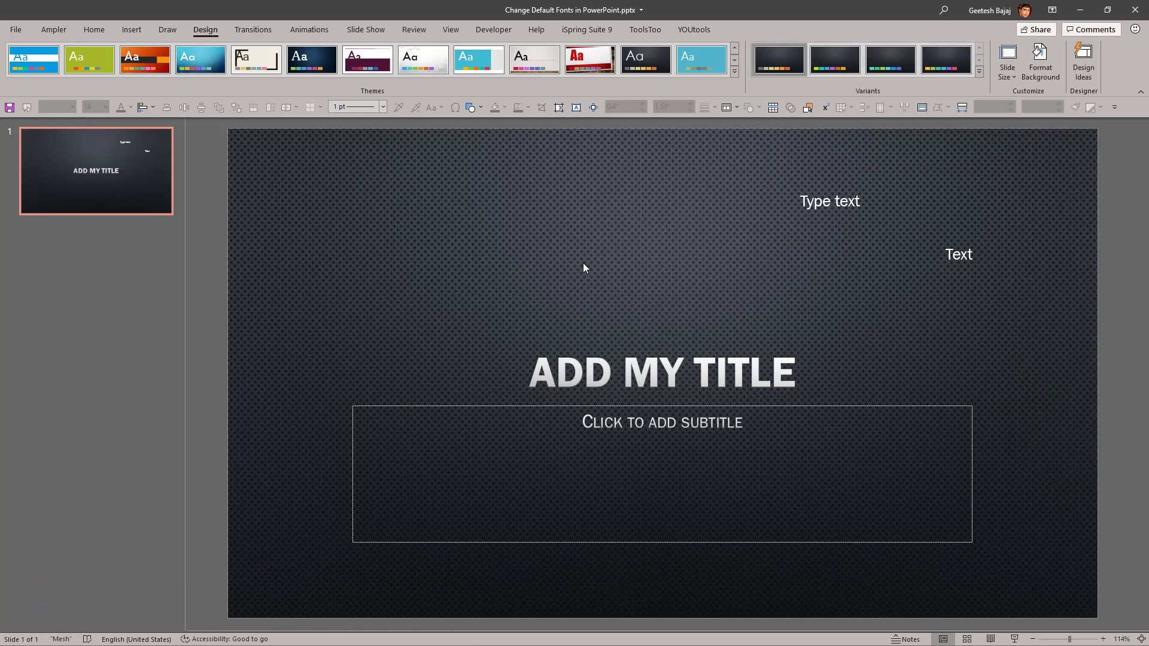